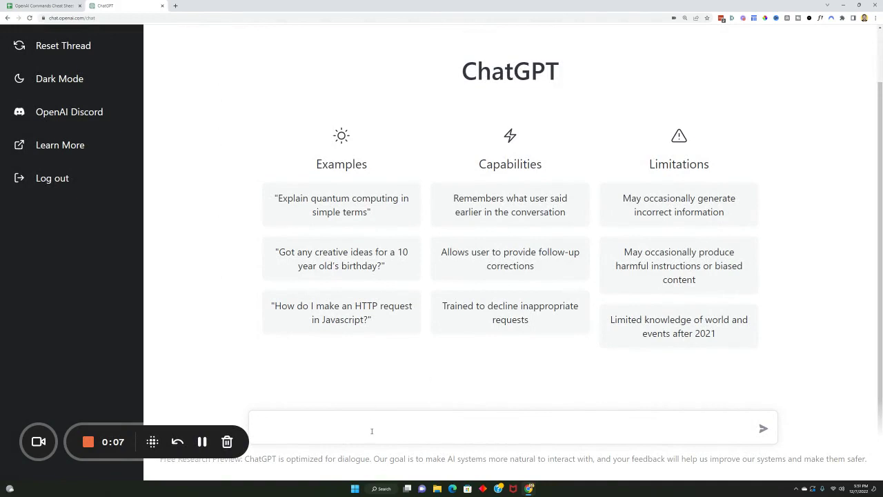
Step: Copy the Heading 1 landing page prompt from the OpenAI Commands Cheat Sheet into the ChatGPT message
left_click(47, 6)
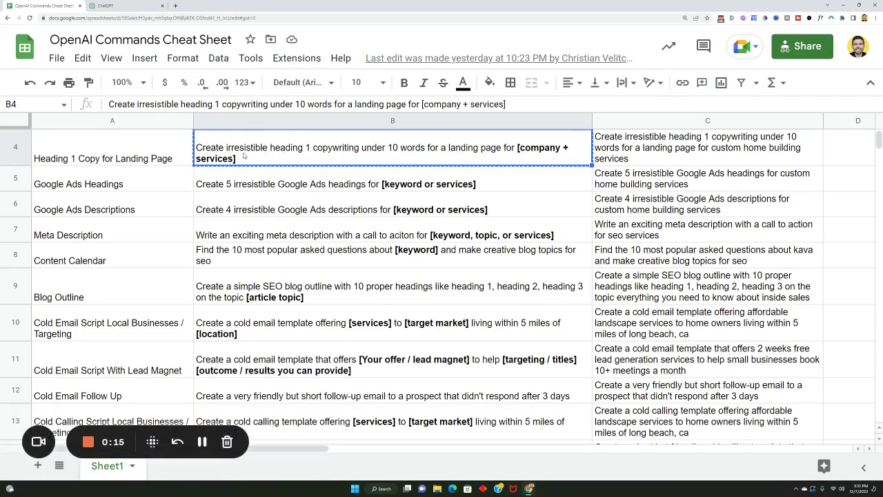
left_click(136, 6)
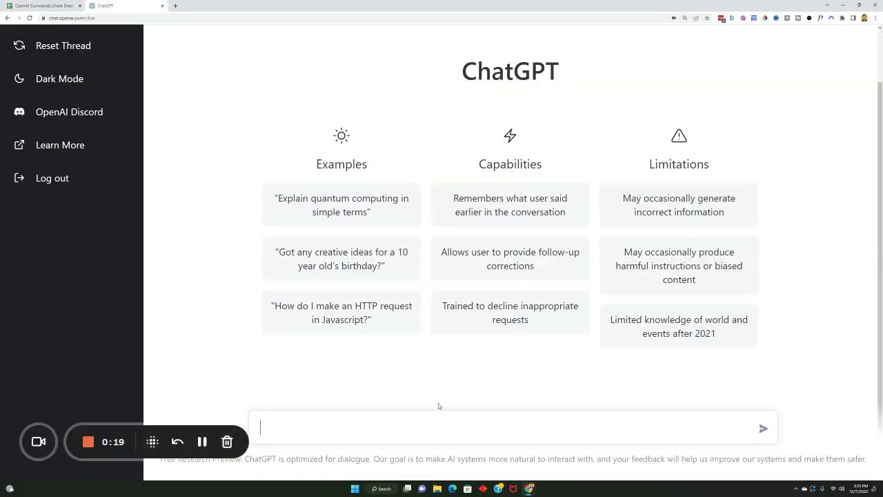
type("Create irresistible heading 1 copywriting under 10 words for a landing page for [company + services]")
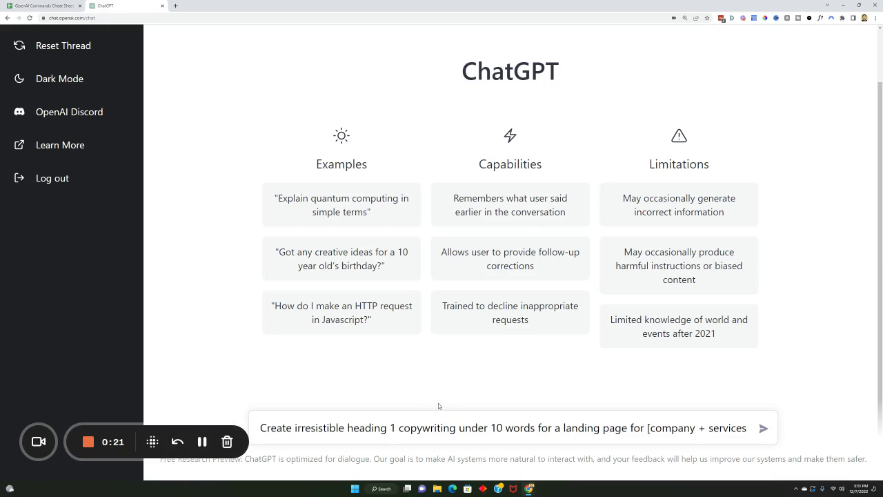
Step: Replace the [company + services] placeholder with "Tesla to sell their electric car" and send the prompt
key("BackSpace")
key("BackSpace")
key("BackSpace")
key("BackSpace")
key("BackSpace")
key("BackSpace")
key("BackSpace")
key("BackSpace")
key("BackSpace")
key("BackSpace")
key("BackSpace")
key("BackSpace")
key("BackSpace")
key("BackSpace")
key("BackSpace")
key("BackSpace")
key("BackSpace")
key("BackSpace")
key("BackSpace")
type("Tesla")
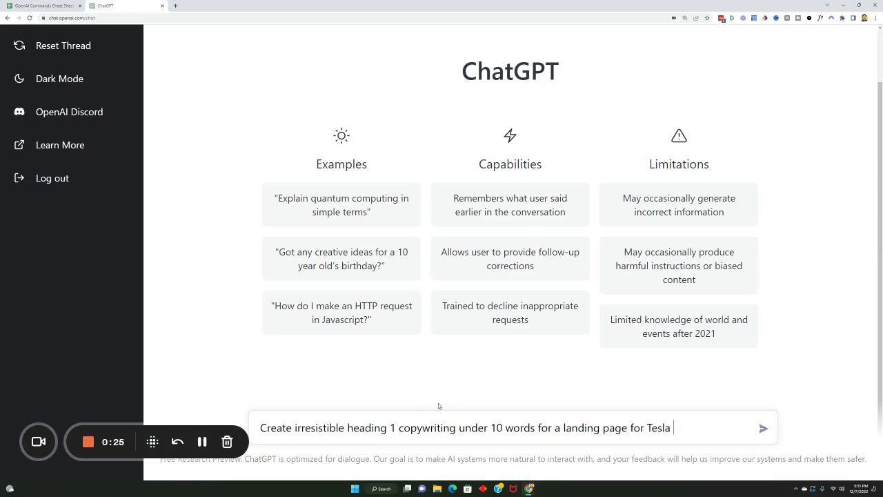
type(" to sell their electric car")
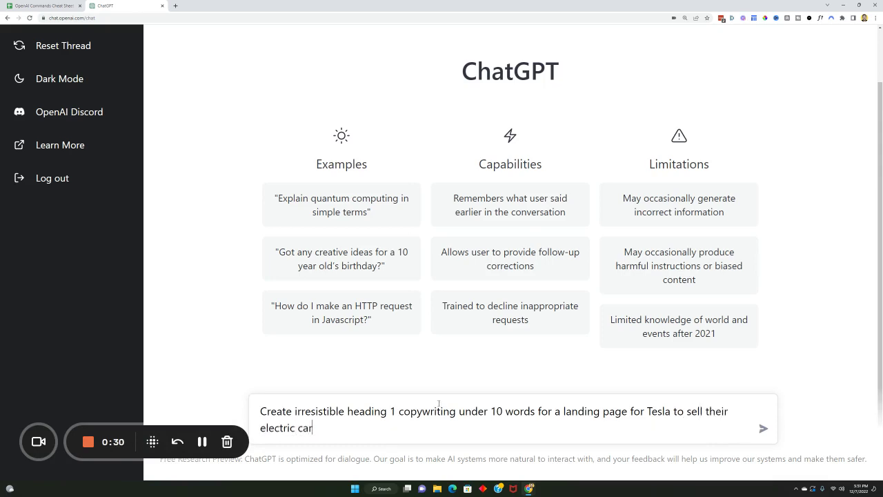
key("Return")
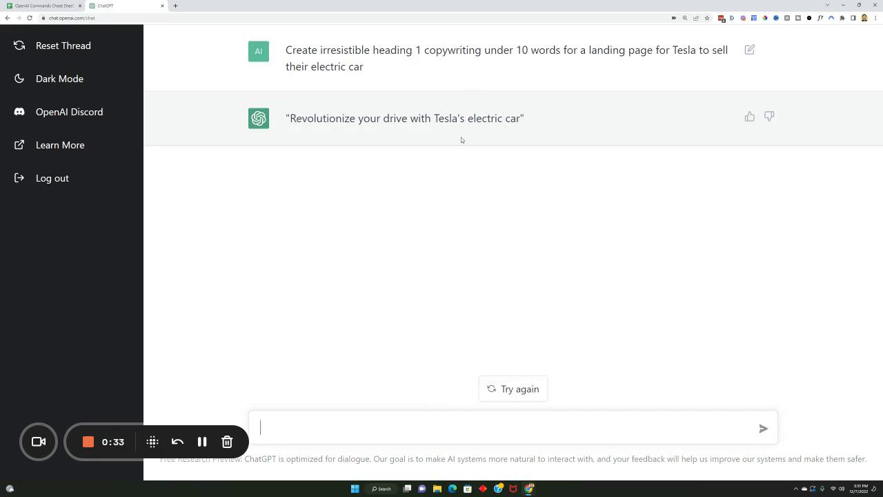
Step: Copy the Google Ads Headings prompt from the cheat sheet into a new ChatGPT message
left_click_drag(289, 118, 521, 119)
key("ctrl+shift+Tab")
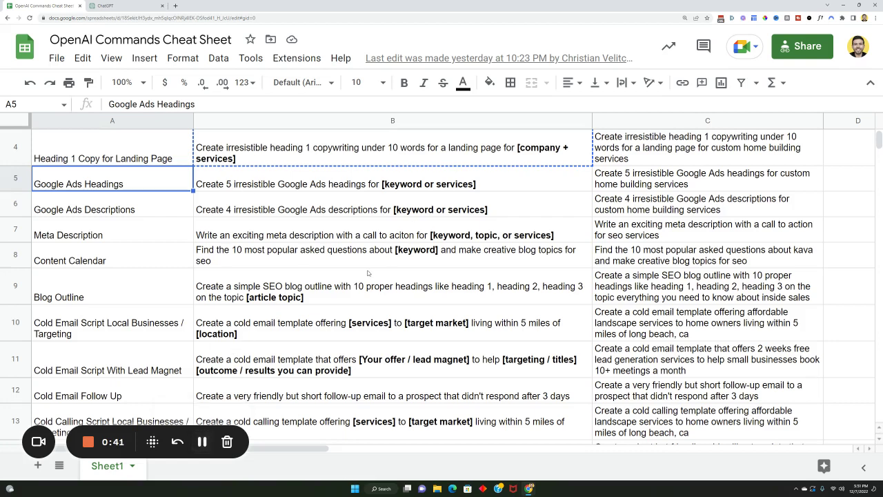
key("ctrl+Tab")
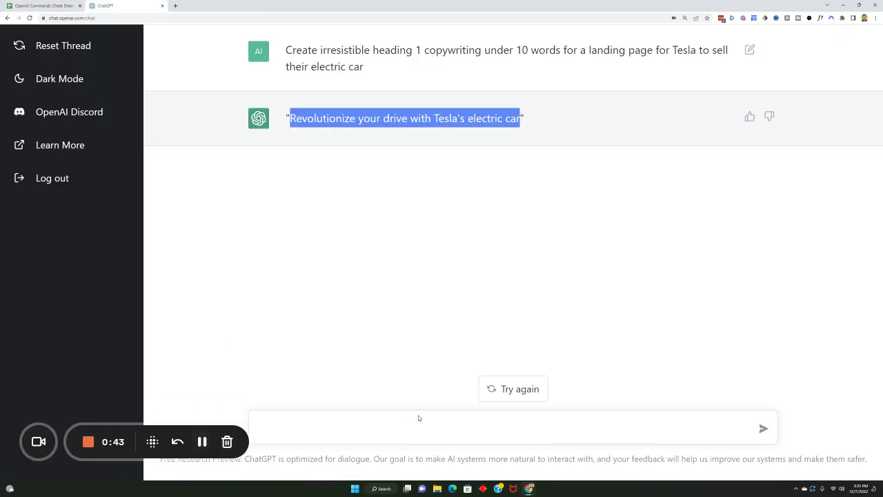
left_click(416, 421)
type("Create 5 irresistible Google Ads headings for [keyword or services]")
Step: Replace the [keyword or services] placeholder in the Google Ads headings prompt with "electric vehicles" and send it
left_click_drag(599, 428, 474, 428)
key("BackSpace")
type("electri")
key("BackSpace")
key("BackSpace")
type("iv")
key("BackSpace")
key("BackSpace")
type("riv")
key("BackSpace")
type("c vehicles")
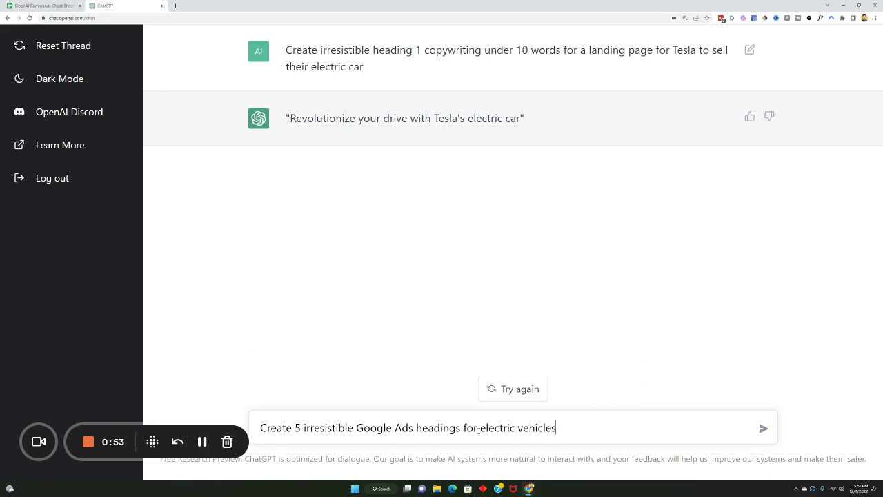
key("Return")
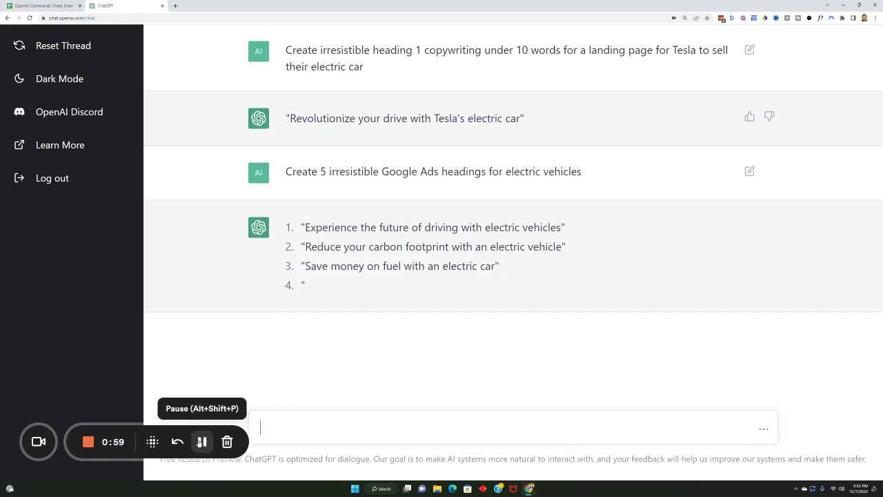
Step: Copy the Google Ads Descriptions prompt from the cheat sheet into the ChatGPT message
key("ctrl+shift+Tab")
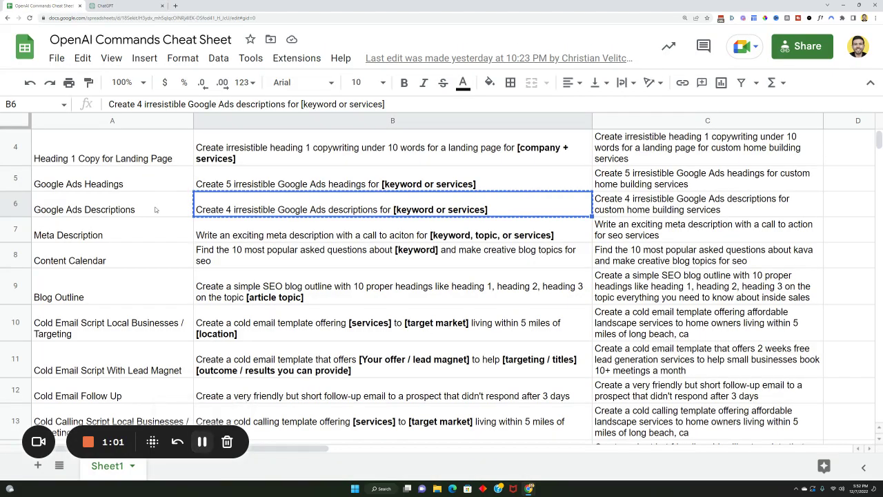
left_click(118, 7)
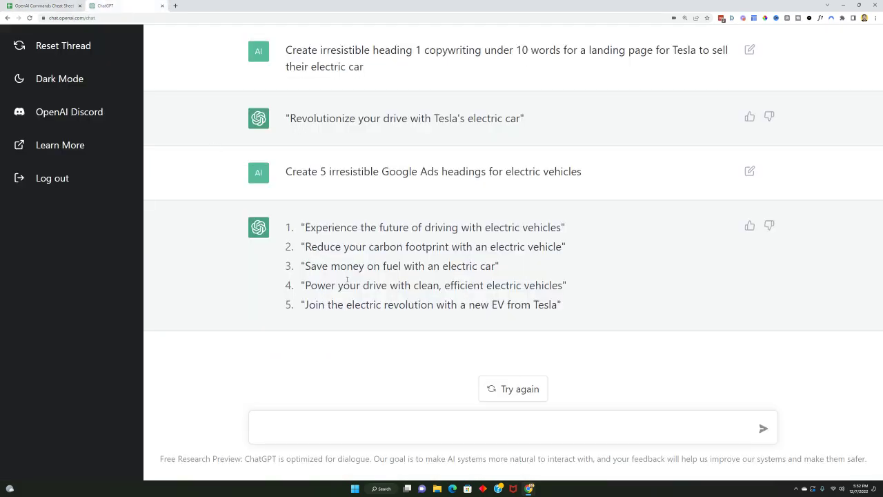
left_click(396, 424)
type("Create 4 irresistible Google Ads descriptions for [keyword or services]")
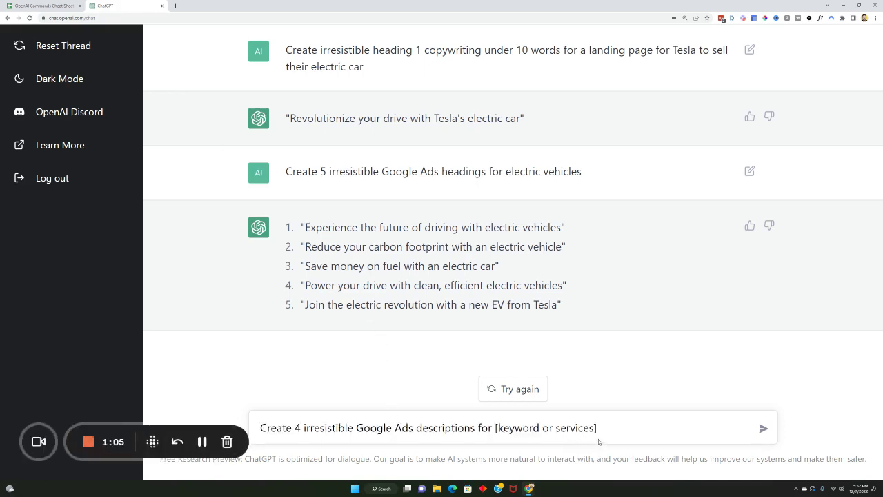
Step: Replace the placeholder in the Google Ads descriptions prompt with "electric vehicles" and send it
left_click_drag(597, 429, 497, 429)
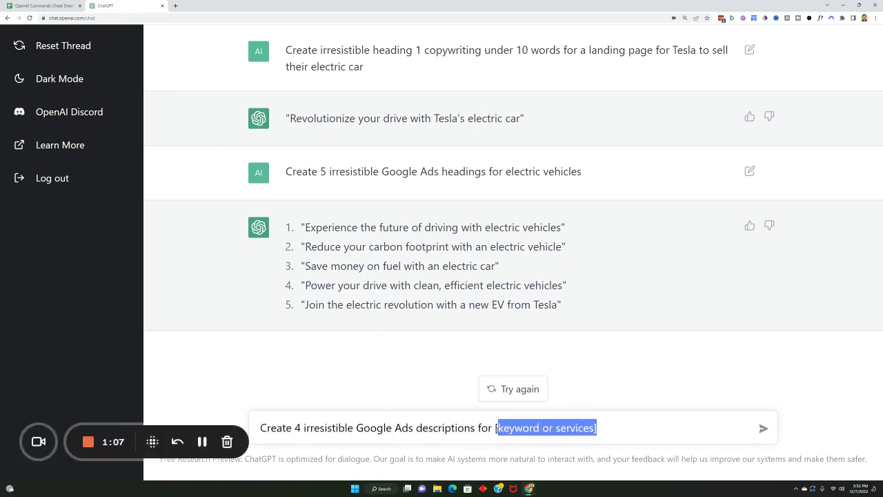
type("electri")
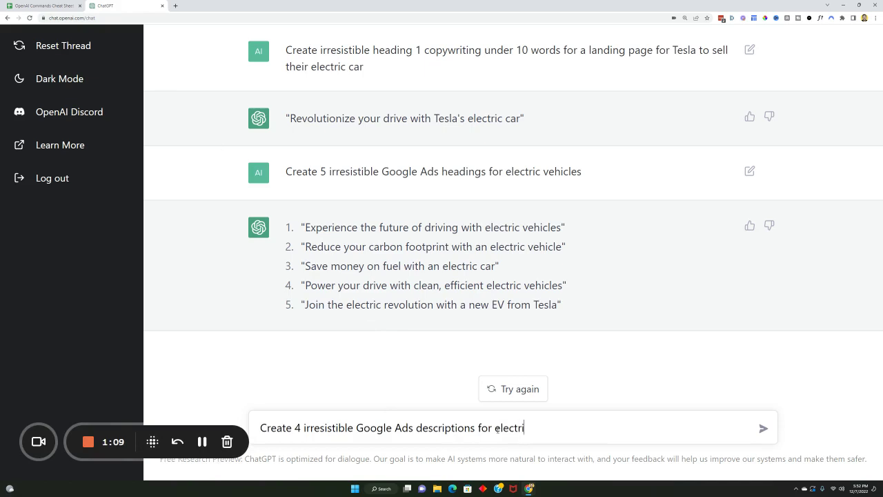
type("c vehicles")
key("Return")
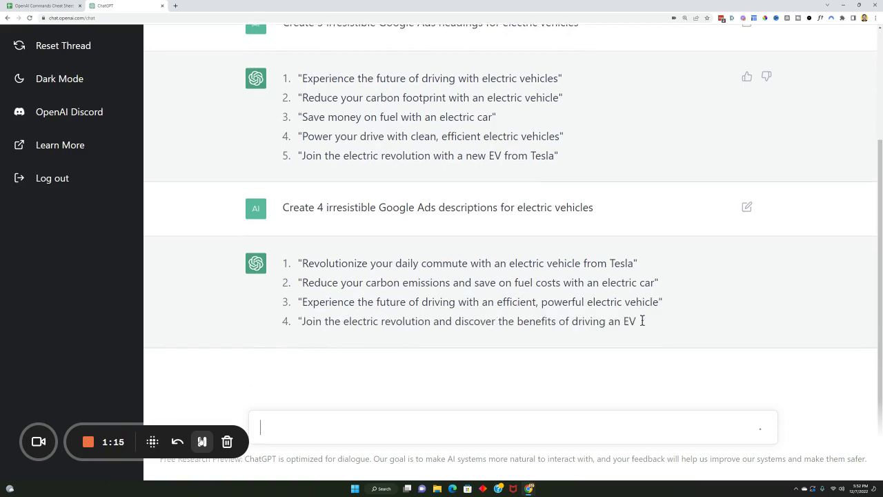
Step: Copy the Meta Description prompt from the cheat sheet into ChatGPT and correct "aciton" to "action"
key("ctrl+shift+Tab")
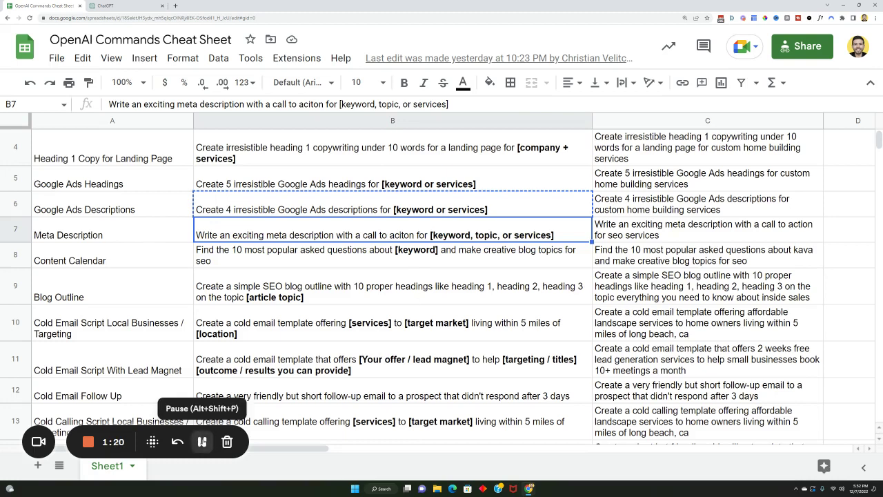
key("ctrl+Tab")
type("Write an exciting meta description with a call to aciton for [keyword, topic, or services]")
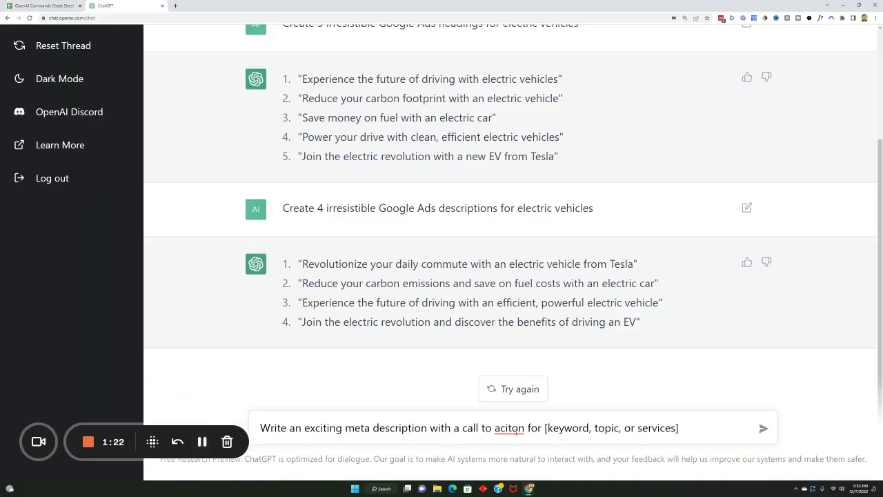
left_click(516, 428)
key("BackSpace")
key("BackSpace")
type("ti")
Step: Replace the [keyword, topic, or services] placeholder with "switching to electric vehicles" and send the meta description prompt
left_click_drag(680, 428, 545, 435)
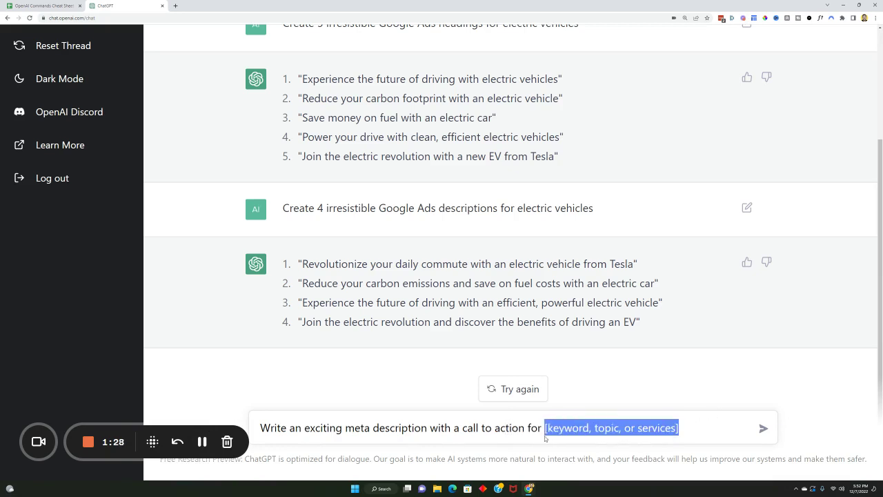
type("switching to e")
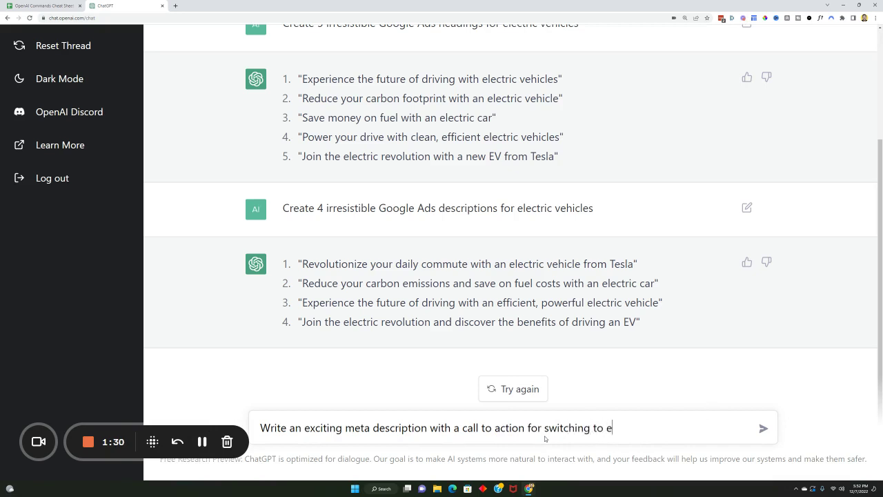
type("lectric veh")
type("c")
type("cles")
key("Return")
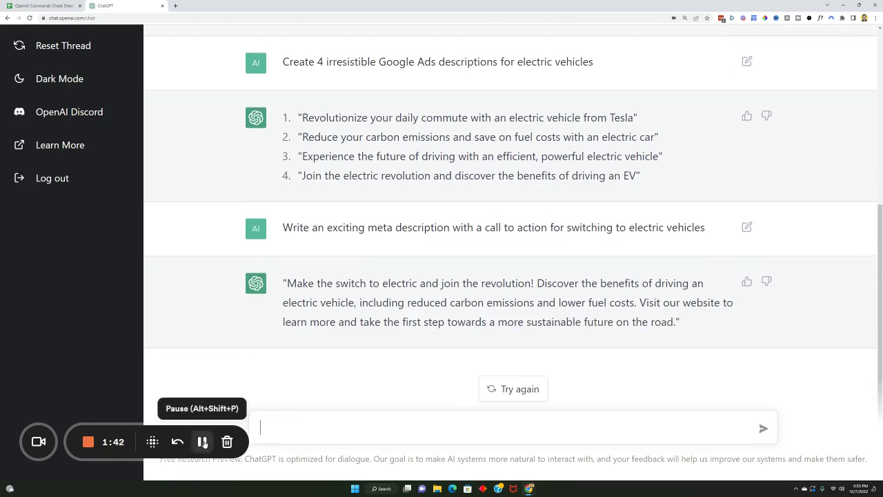
Step: Copy the Content Calendar prompt from the cheat sheet into the ChatGPT message
key("ctrl+Tab")
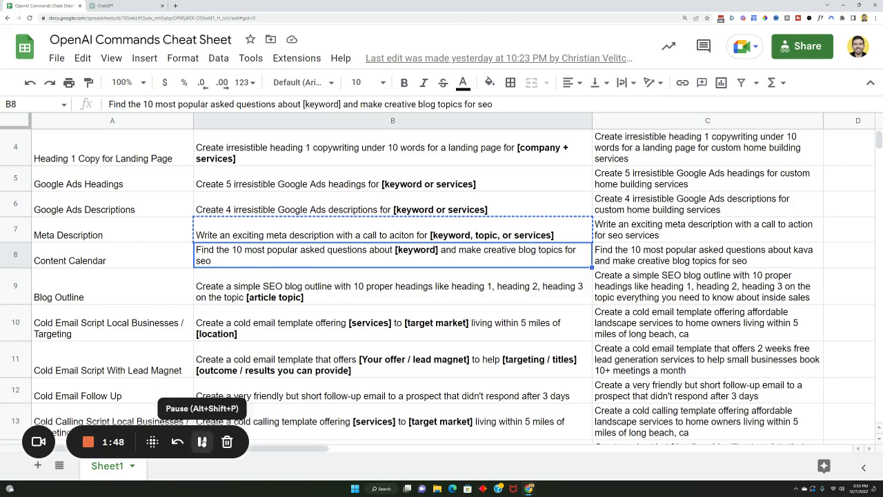
key("ctrl+Tab")
type("Find the 10 most popular asked questions about [keyword] and make creative blog topics for seo")
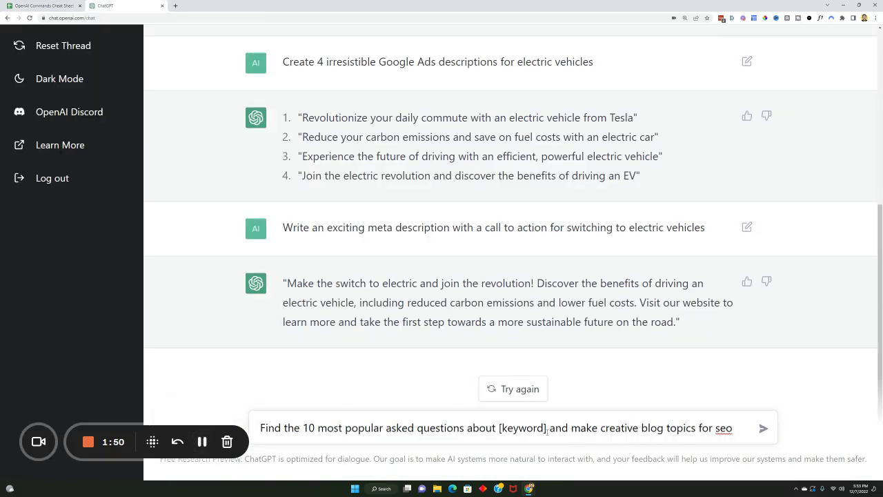
Step: Replace the [keyword] placeholder in the blog topics prompt with "electric vehicles" and send it
left_click_drag(547, 430, 499, 431)
type("elect")
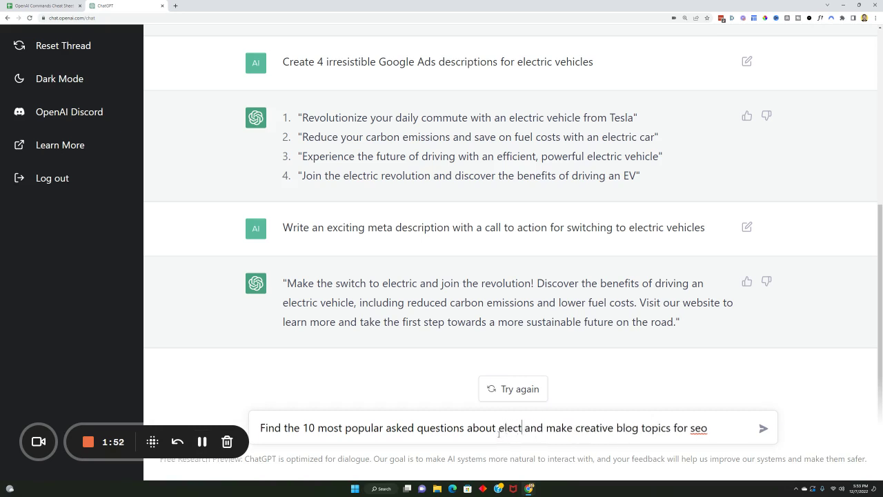
type("ric vehicles")
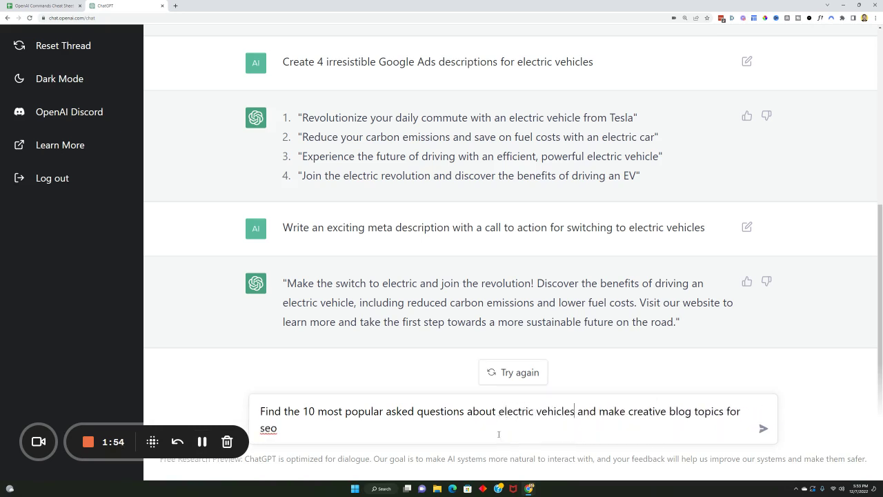
key("Return")
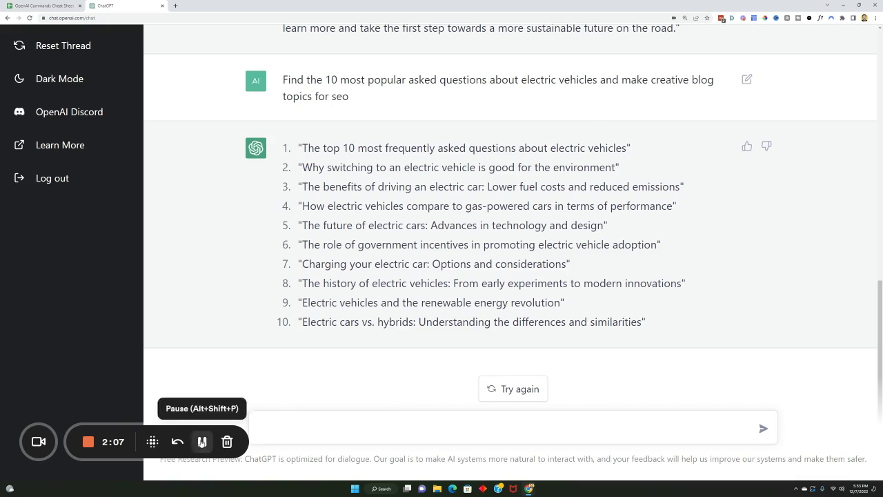
Step: Copy the Blog Outline prompt from the cheat sheet into the ChatGPT message
key("ctrl+shift+Tab")
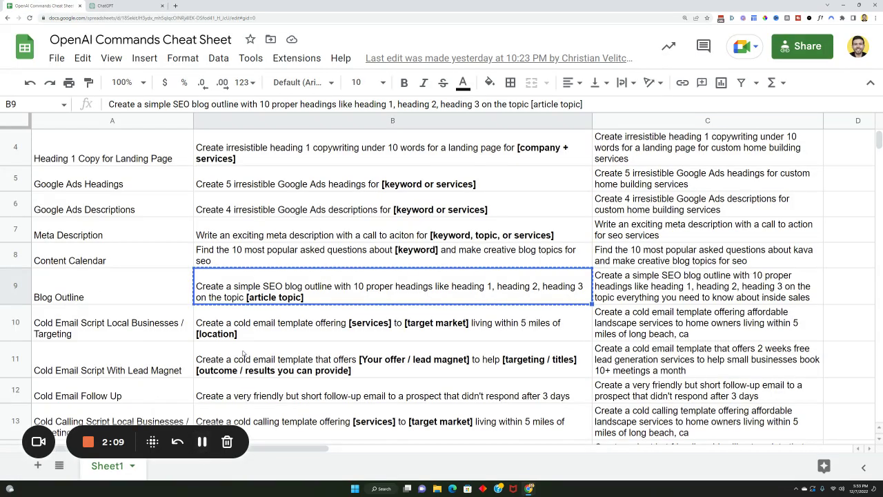
left_click(139, 3)
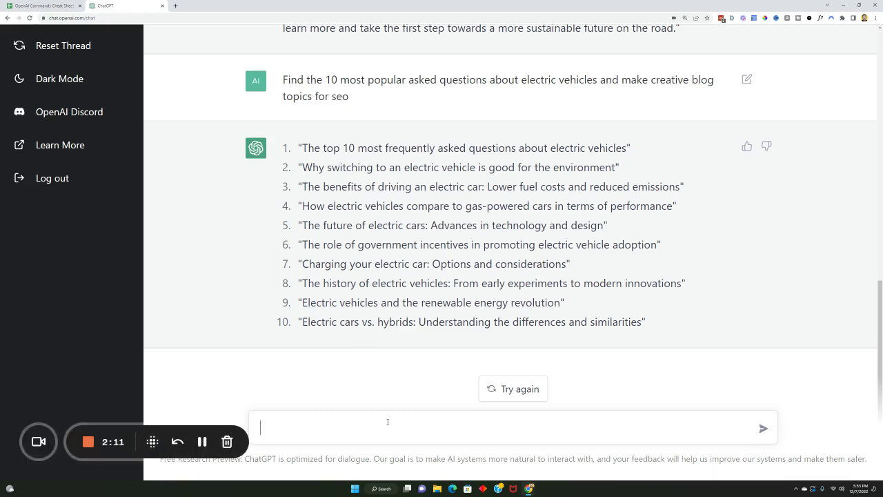
left_click(386, 420)
type("Create a simple SEO blog outline with 10 proper headings like heading 1, heading 2, heading 3 on the topic [article topic]")
Step: Replace the [article topic] placeholder with the first suggested title, "The top 10 most frequently asked questions about electric vehicles", and send the prompt
left_click_drag(351, 428, 288, 428)
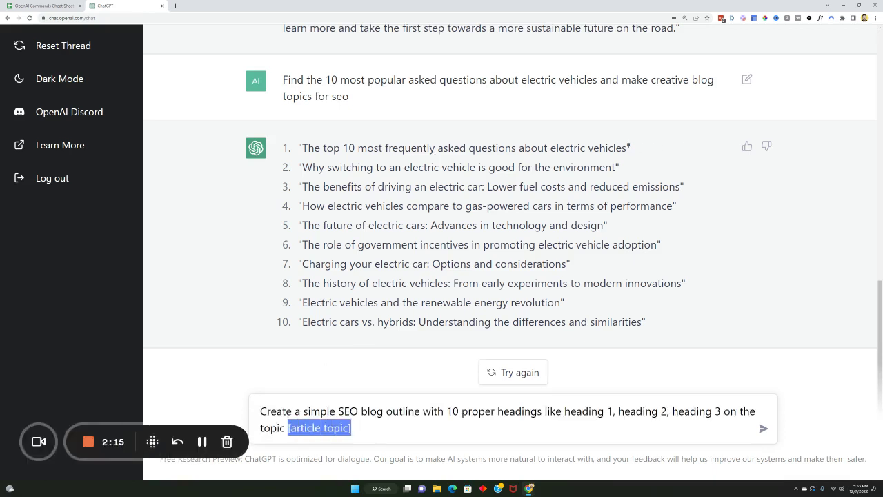
left_click_drag(625, 148, 302, 148)
key("ctrl+c")
left_click_drag(351, 428, 288, 428)
key("ctrl+v")
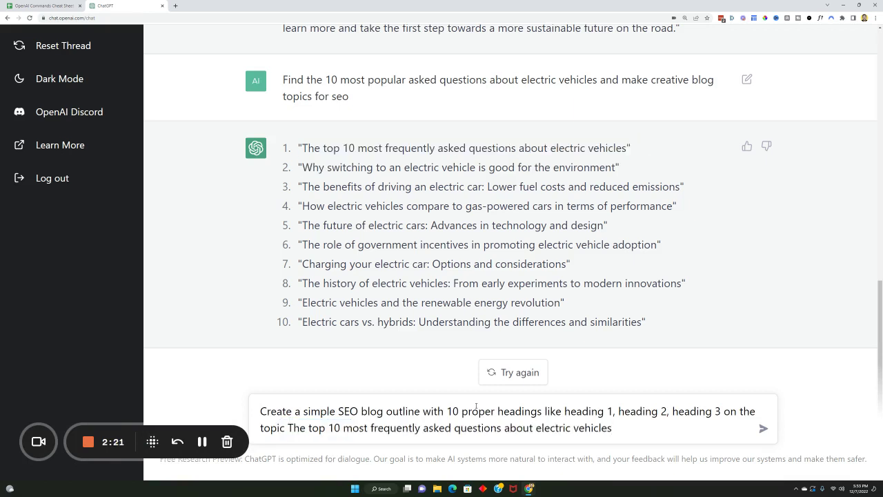
key("Return")
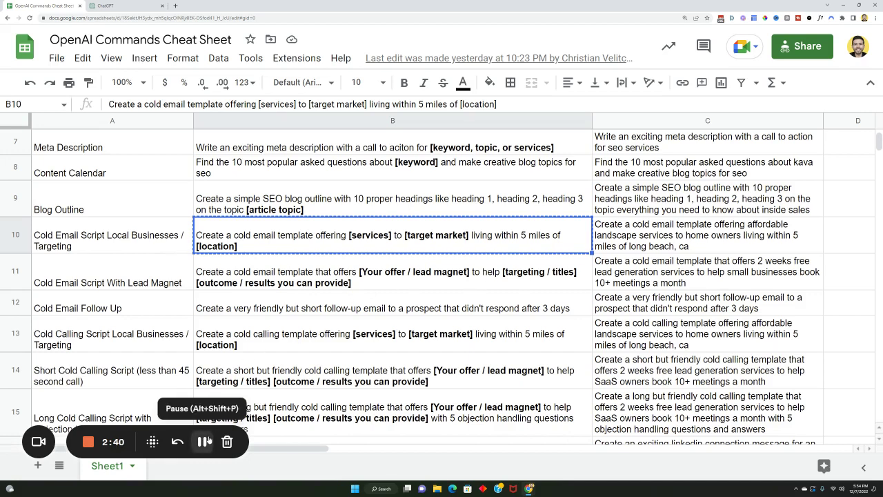
Step: Put the cheat sheet's local business cold email prompt into ChatGPT and replace [services] with "electric vehicles"
left_click(208, 440)
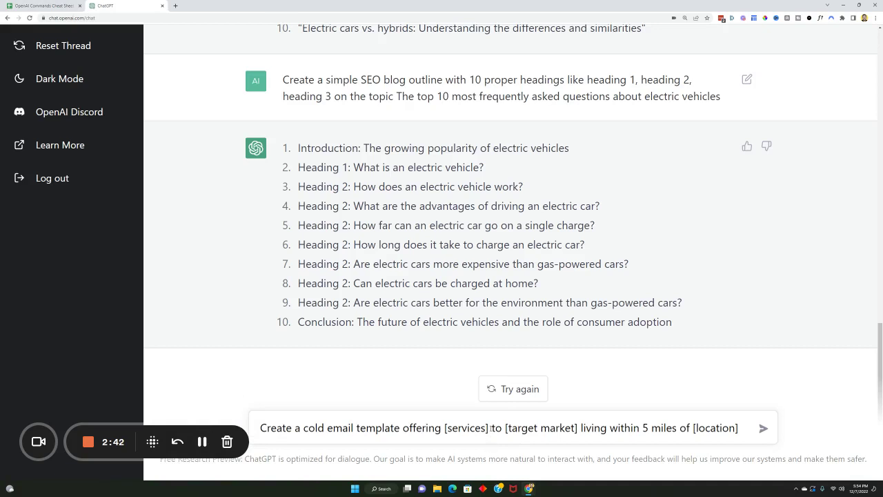
left_click_drag(492, 428, 444, 428)
type("electric v")
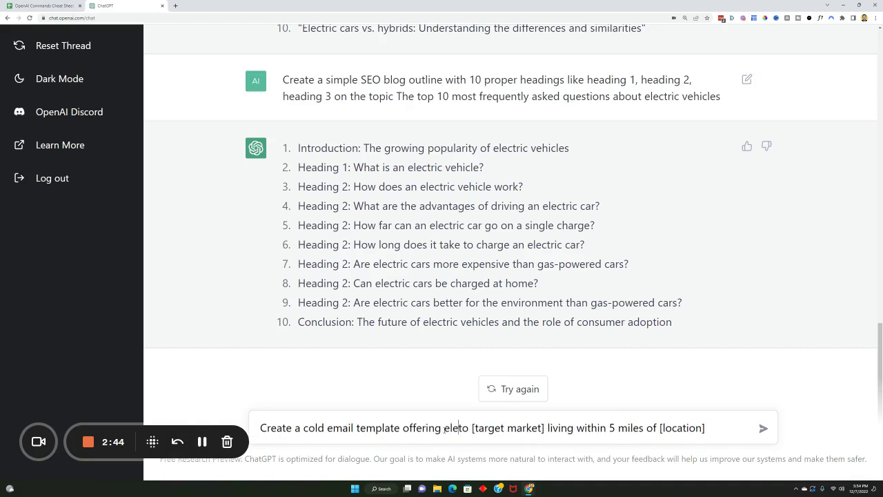
type("ehicles")
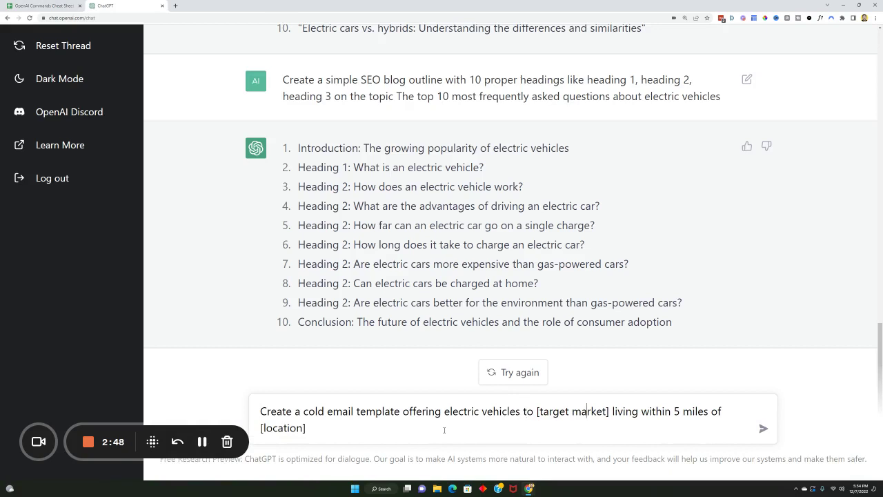
Step: Replace the [target market] placeholder in the cold email prompt with "tech entrepreneurs"
key("BackSpace")
key("BackSpace")
key("BackSpace")
key("BackSpace")
key("BackSpace")
key("BackSpace")
key("BackSpace")
key("BackSpace")
key("BackSpace")
key("BackSpace")
key("BackSpace")
key("BackSpace")
key("BackSpace")
key("BackSpace")
key("BackSpace")
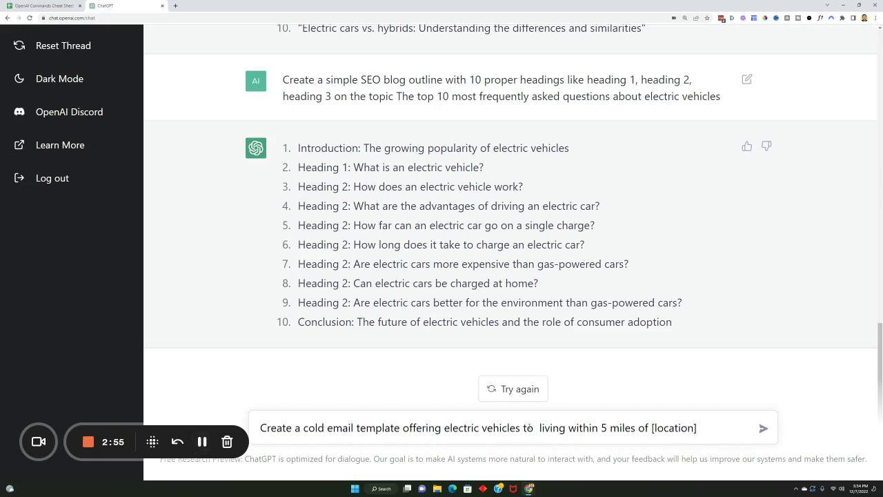
type("tech entrepreneu")
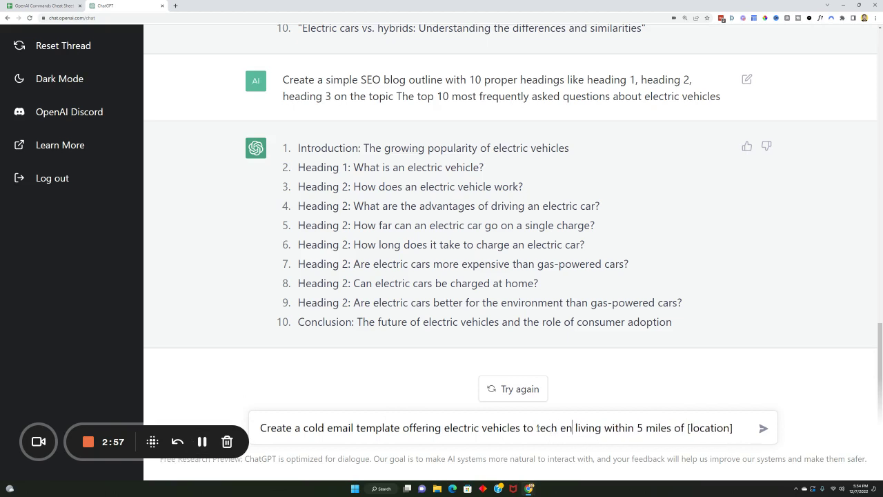
type("rs")
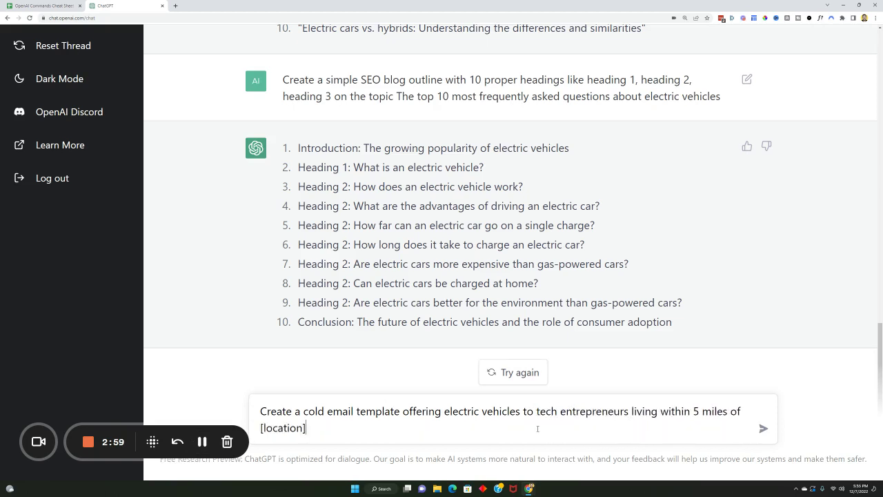
Step: Replace the [location] placeholder with "Los Angeles" and send the cold email prompt
key("BackSpace")
key("BackSpace")
key("BackSpace")
key("BackSpace")
key("BackSpace")
key("BackSpace")
key("BackSpace")
key("BackSpace")
key("BackSpace")
type("Los Angeles")
key("Return")
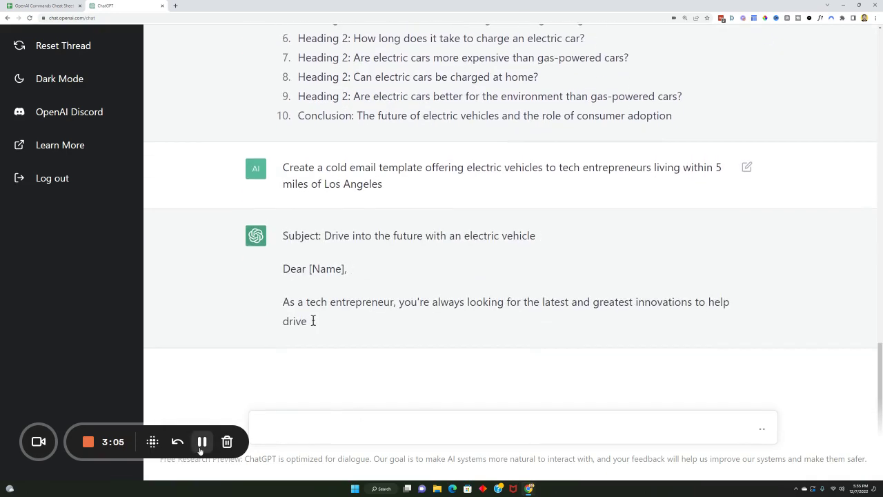
left_click_drag(373, 332, 282, 67)
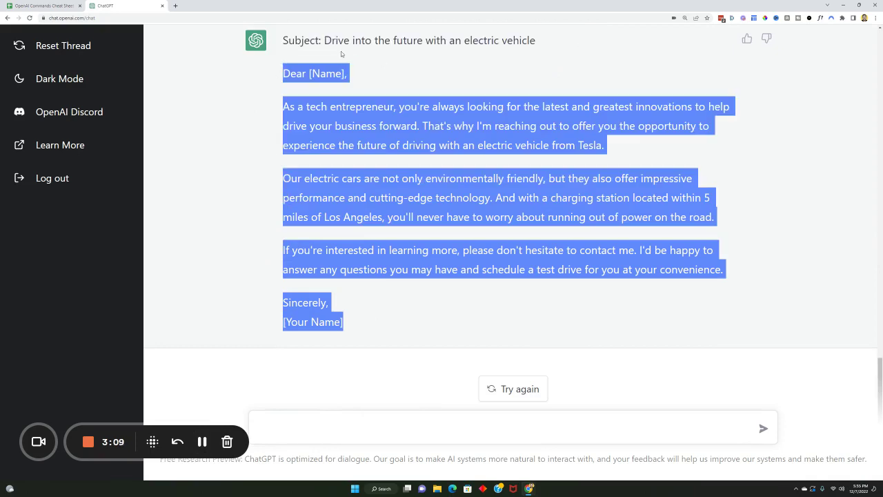
left_click(741, 261)
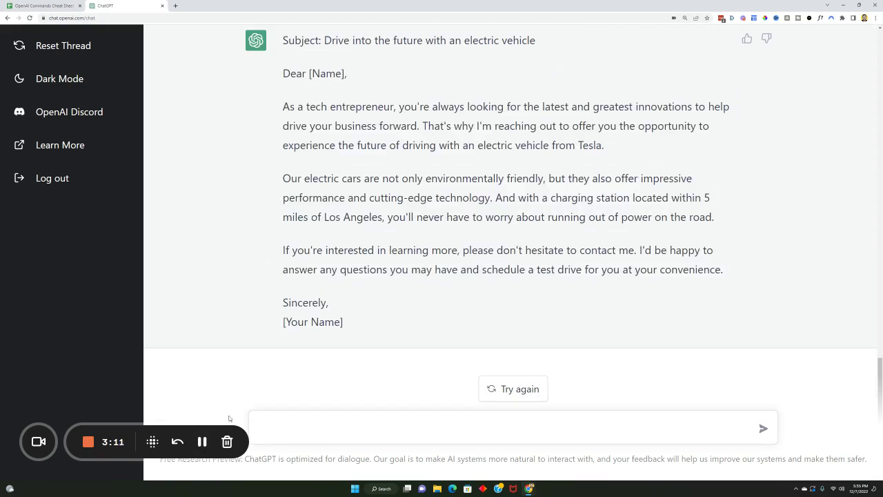
Step: Copy the Cold Email Script With Lead Magnet prompt from the cheat sheet into the ChatGPT message, replacing any text already there
key("ctrl+shift+Tab")
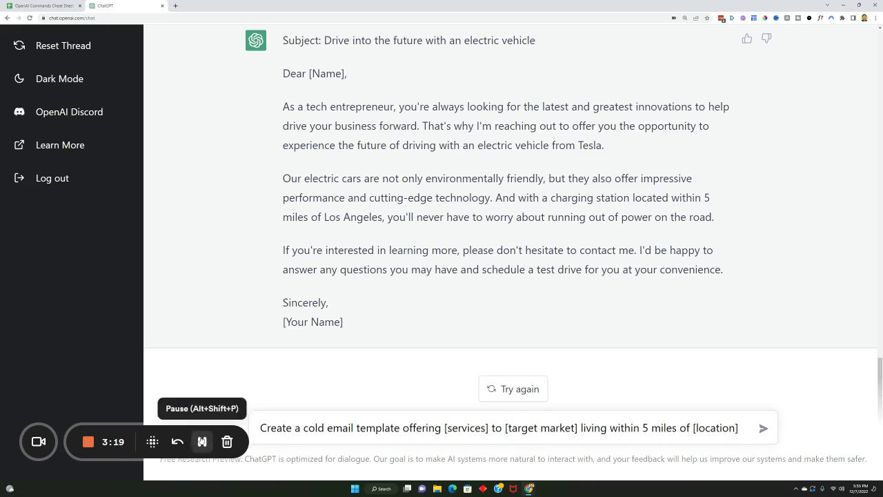
key("ctrl+a")
type("Create a cold email template that offers [Your offer / lead magnet] to help [targeting / titles] [outcome / results you can provide]")
Step: Replace [Your offer / lead magnet] with "0% financing" and [targeting / titles] with "CEOs" in the prompt
left_click_drag(581, 412, 458, 412)
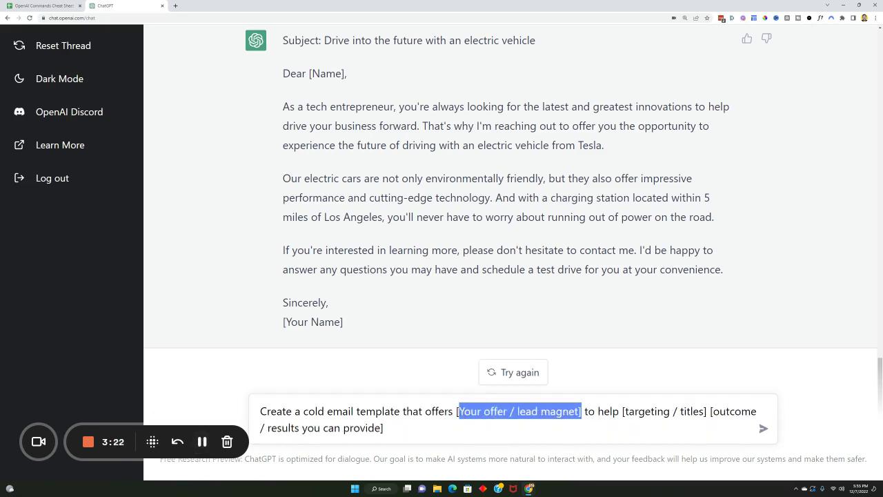
key("BackSpace")
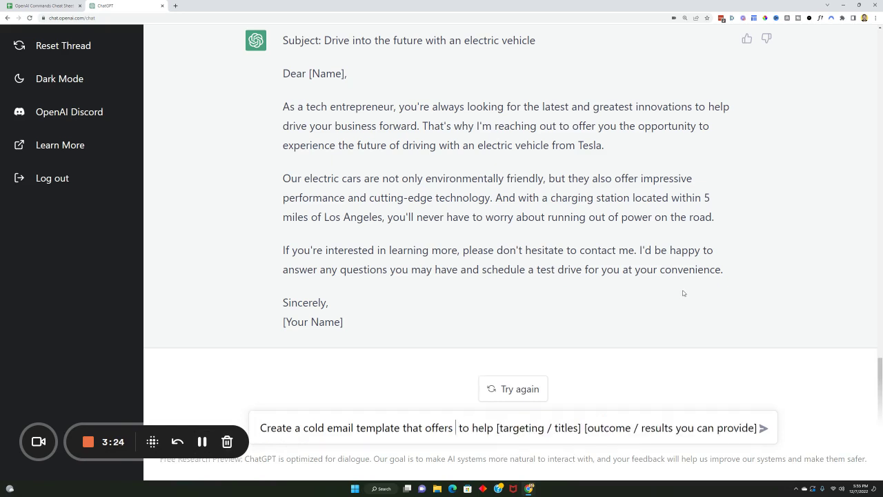
type("0% financing")
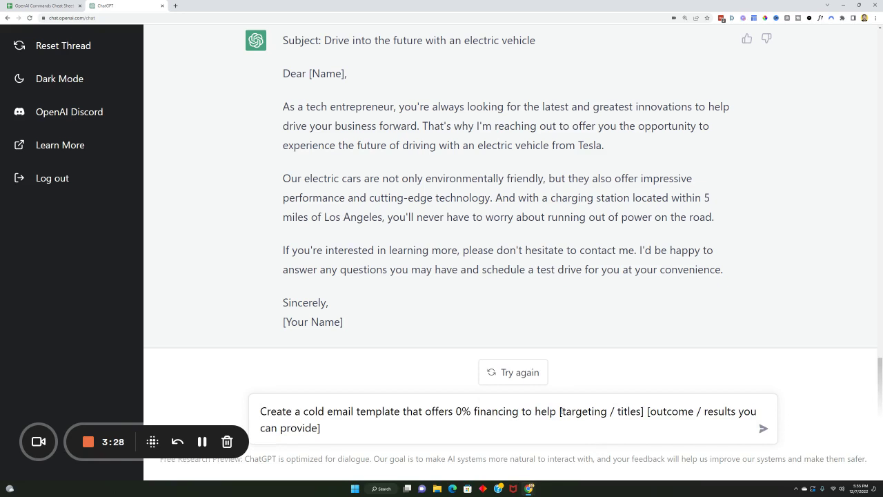
left_click_drag(560, 411, 646, 412)
type("C")
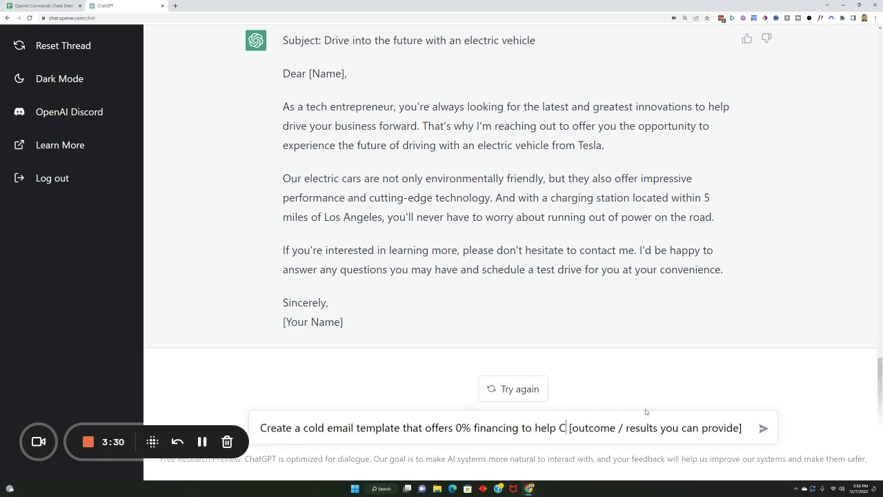
type("EOs")
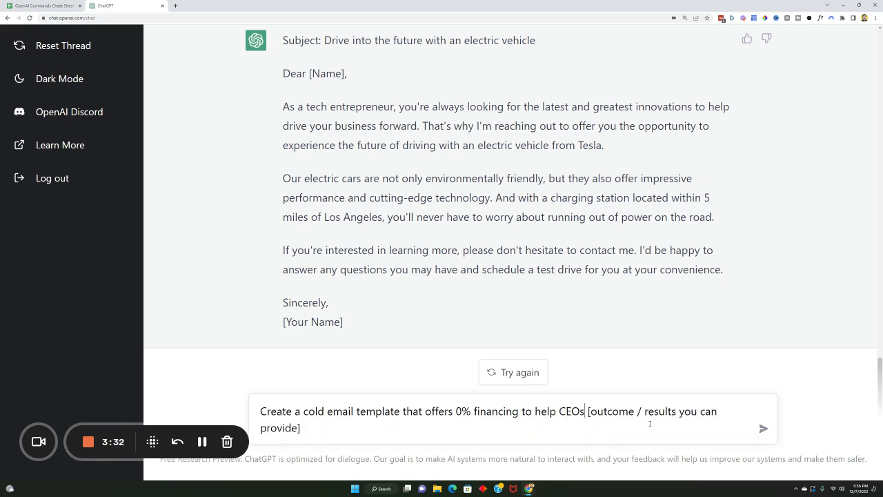
Step: Replace the [outcome / results you can provide] placeholder with "purchase an affordable electric car" and send the prompt
left_click_drag(302, 428, 588, 412)
type("purca")
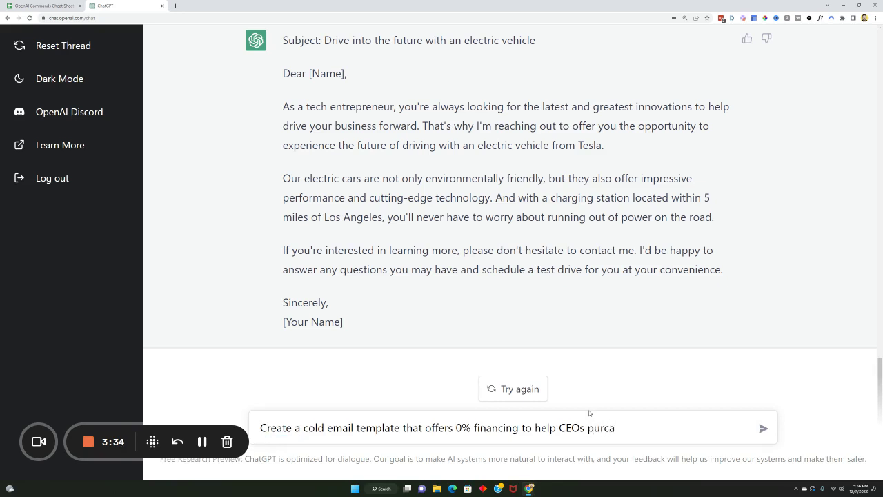
key("BackSpace")
type("hase an affordable ele")
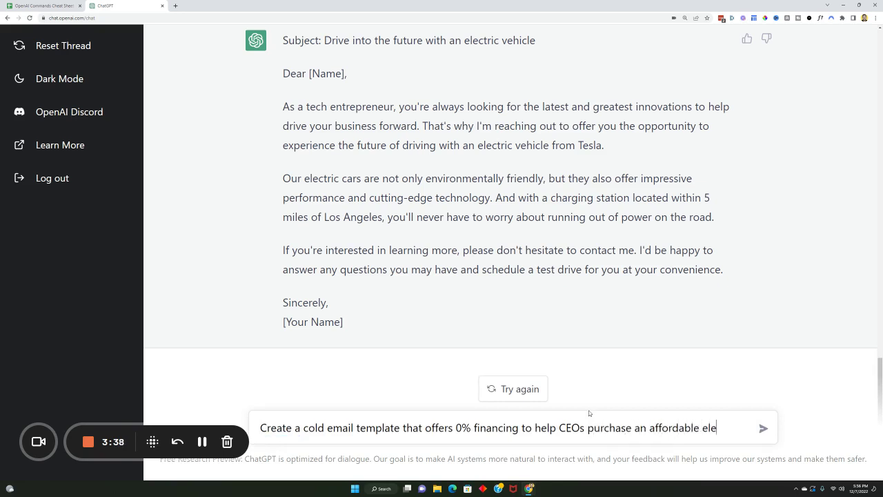
type("ctric car")
key("Return")
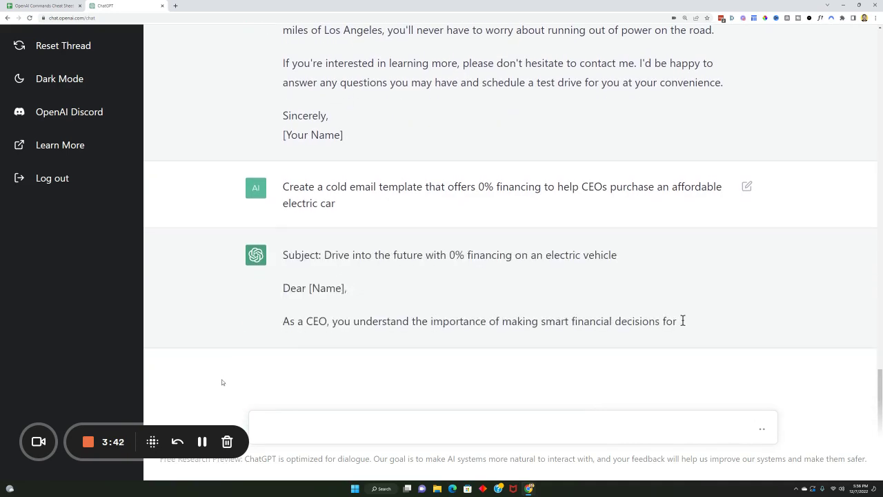
scroll(323, 332, "up", 1)
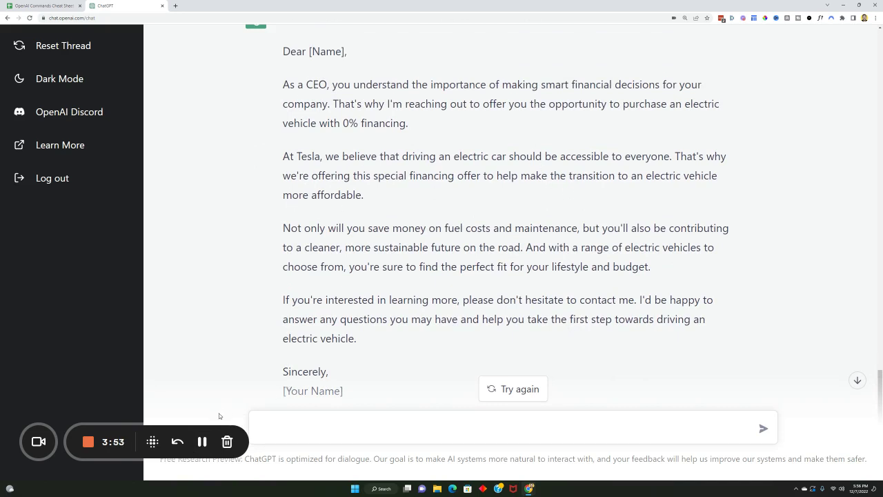
Step: Copy the Cold Email Follow Up prompt from the cheat sheet into the ChatGPT message
key("ctrl+shift+Tab")
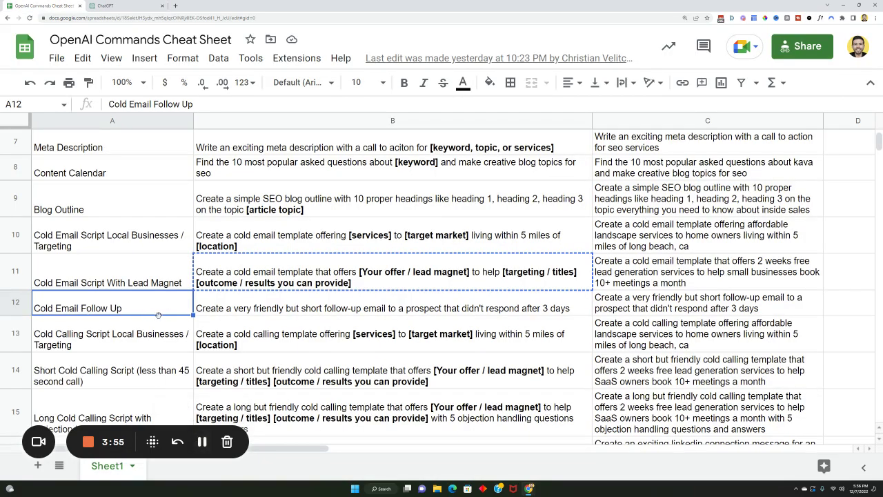
left_click(260, 308)
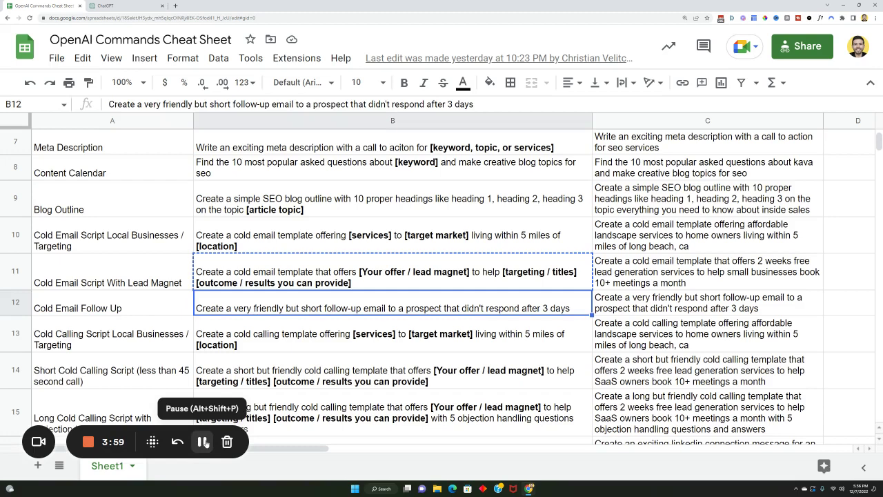
key("ctrl+c")
key("ctrl+Tab")
key("ctrl+v")
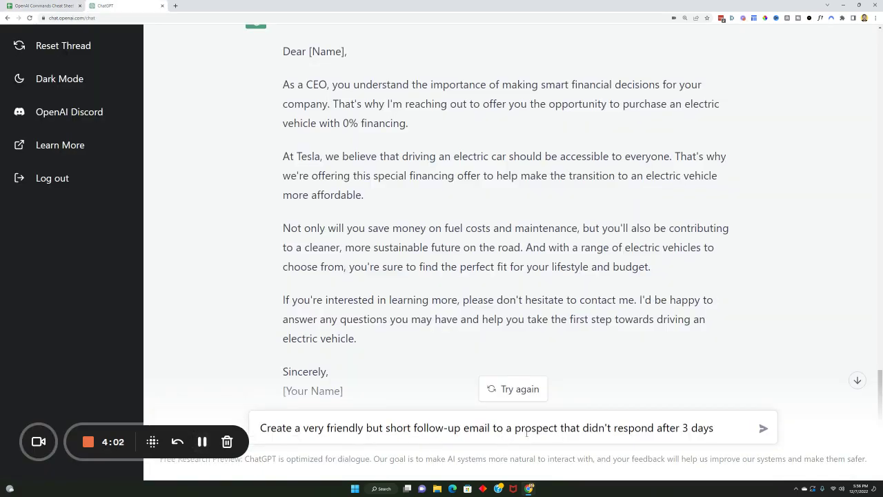
Step: Insert "for an electric vehicle" after "prospect" in the follow-up prompt, send it and review the generated email
left_click(561, 428)
type("for an electric vehicles")
key("BackSpace")
key("Return")
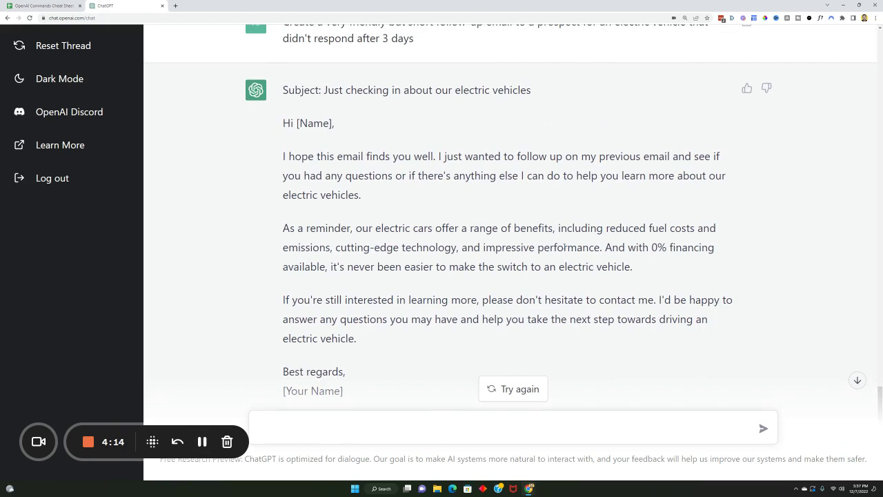
scroll(572, 284, "up", 1)
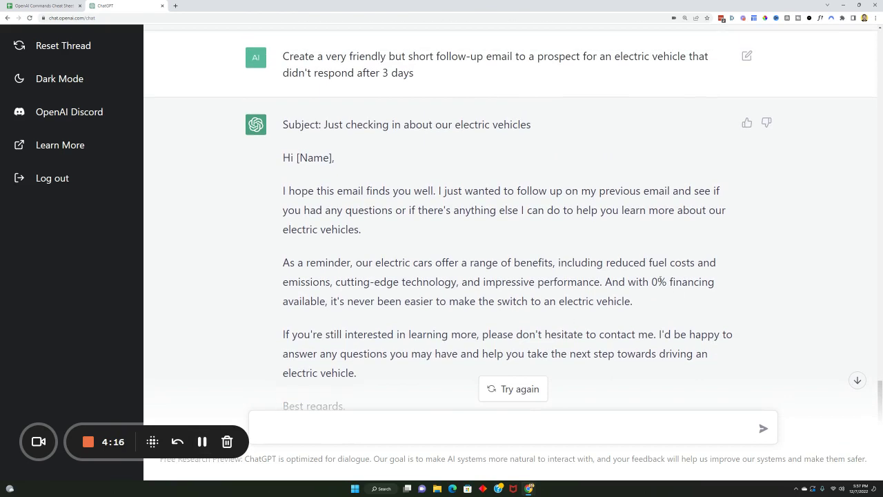
scroll(419, 207, "down", 1)
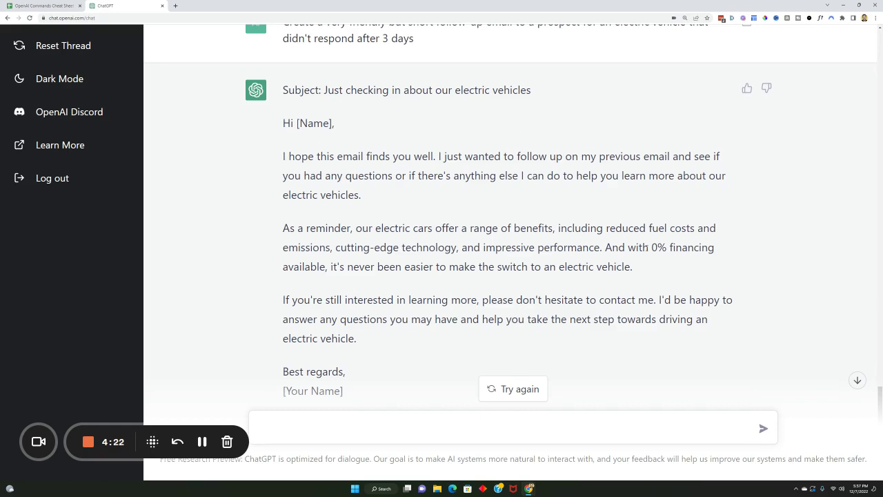
left_click_drag(651, 247, 753, 250)
scroll(525, 207, "up", 5)
scroll(521, 206, "down", 5)
Step: Put the cheat sheet's local business cold calling prompt into ChatGPT and replace [services] with "electric vehicles"
key("ctrl+shift+Tab")
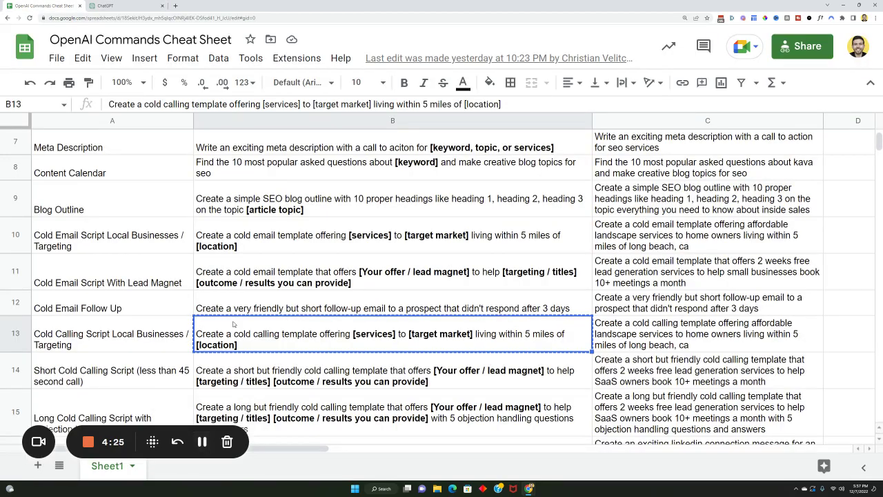
left_click(138, 6)
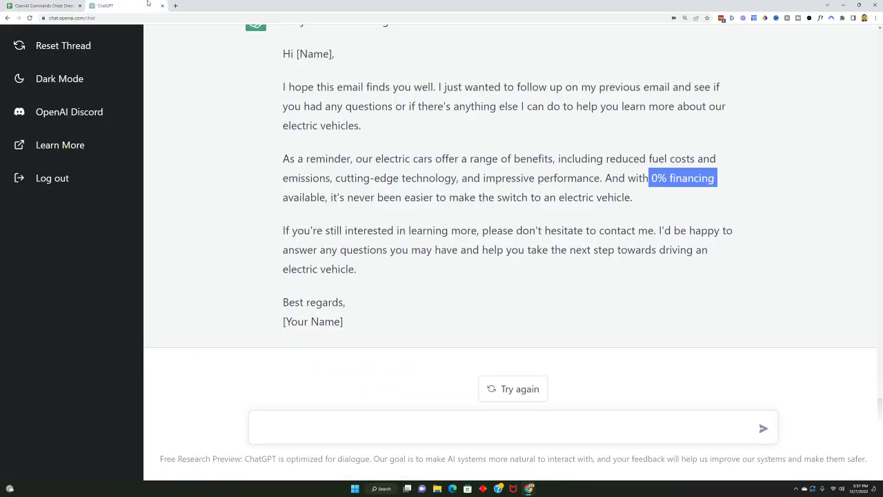
key("ctrl+v")
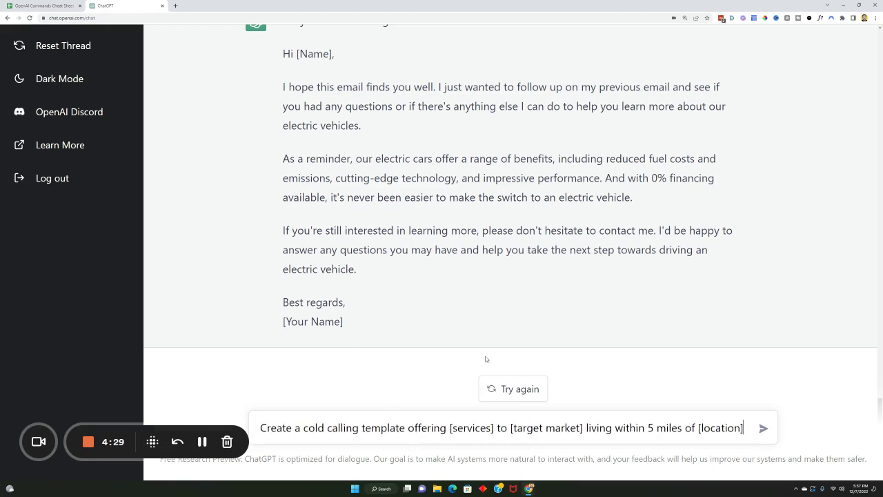
left_click_drag(498, 428, 447, 428)
key("BackSpace")
type("electi")
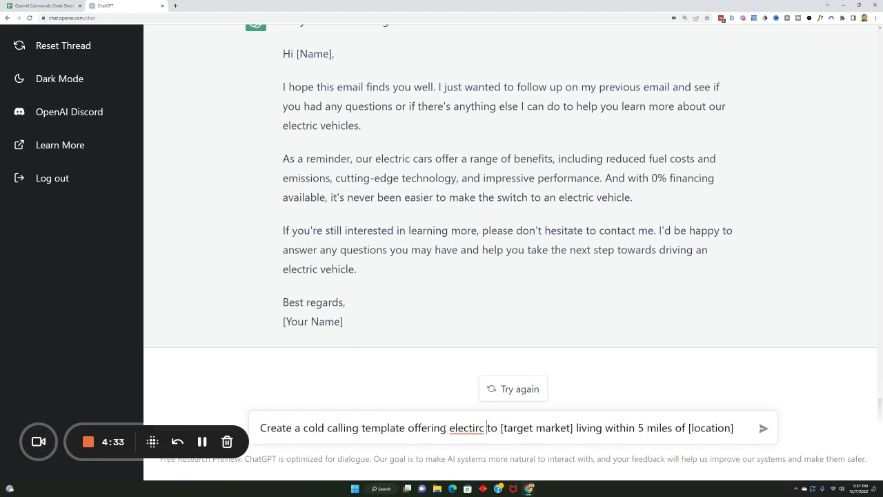
type("ic vehicle")
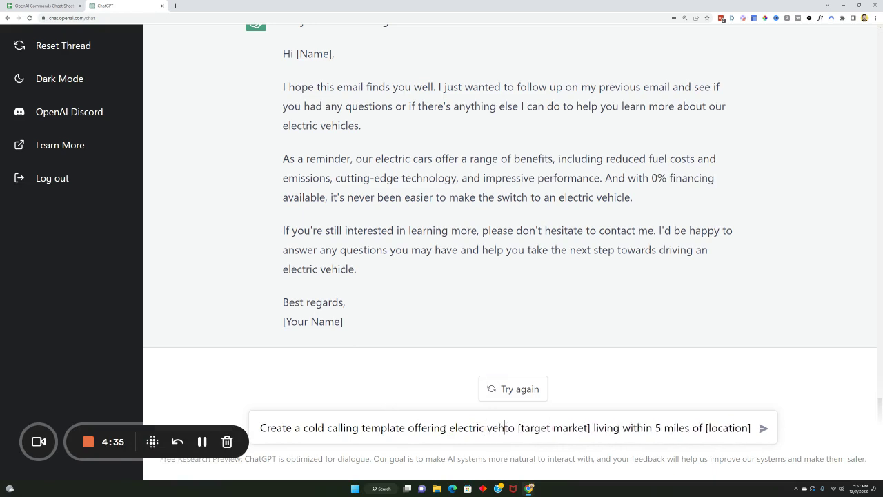
type("s")
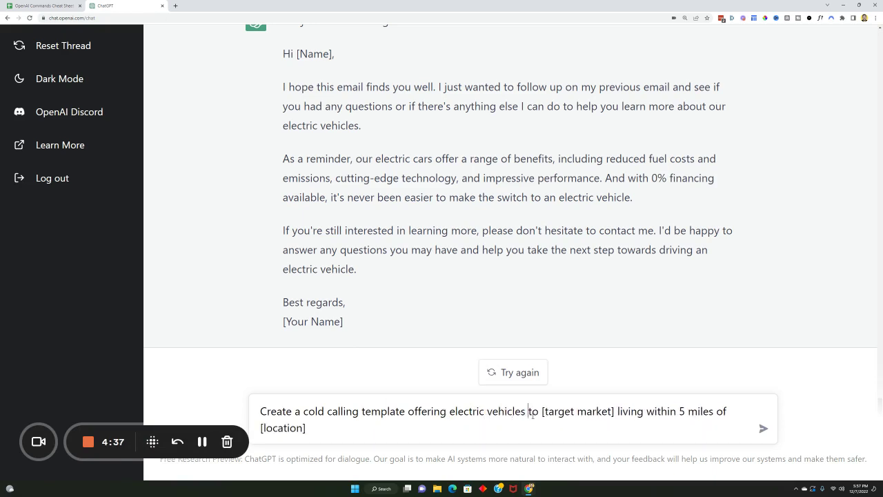
Step: Fill in "CEOs" as the target market and "Los Angeles" as the location, and send the cold calling prompt
left_click_drag(542, 411, 614, 411)
type("CEOs")
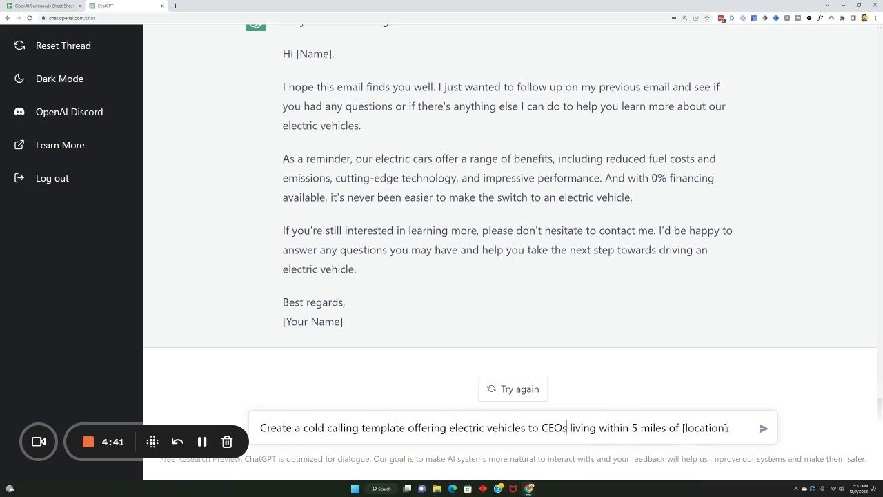
left_click_drag(730, 429, 682, 428)
type("Los Angeles")
key("Return")
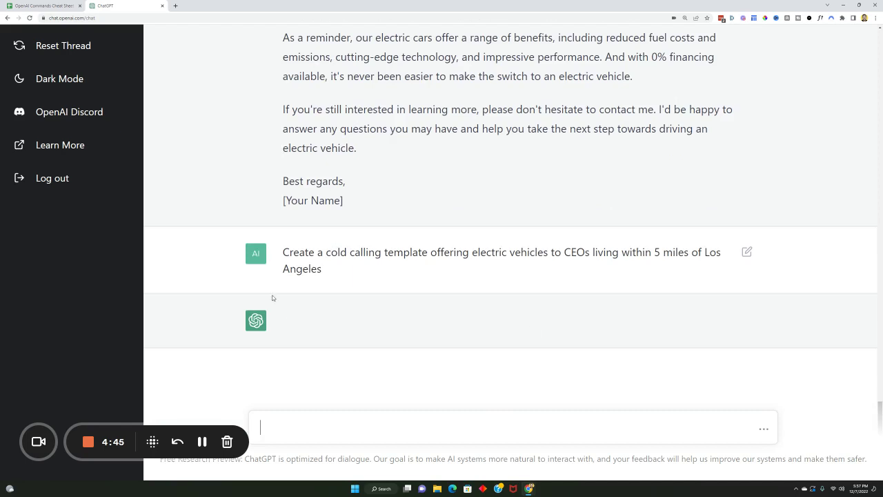
Step: Review the generated cold calling script and the earlier prompts and replies back to the start of the conversation
left_click(202, 442)
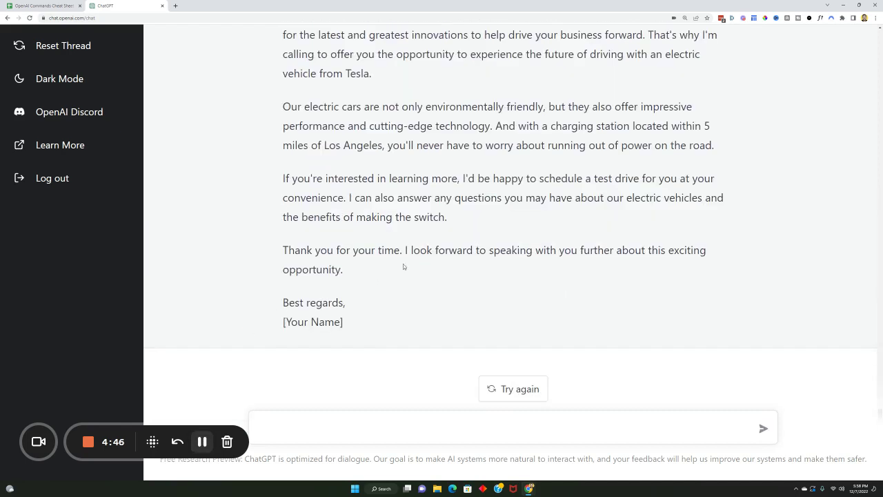
scroll(403, 266, "up", 2)
scroll(352, 114, "up", 1)
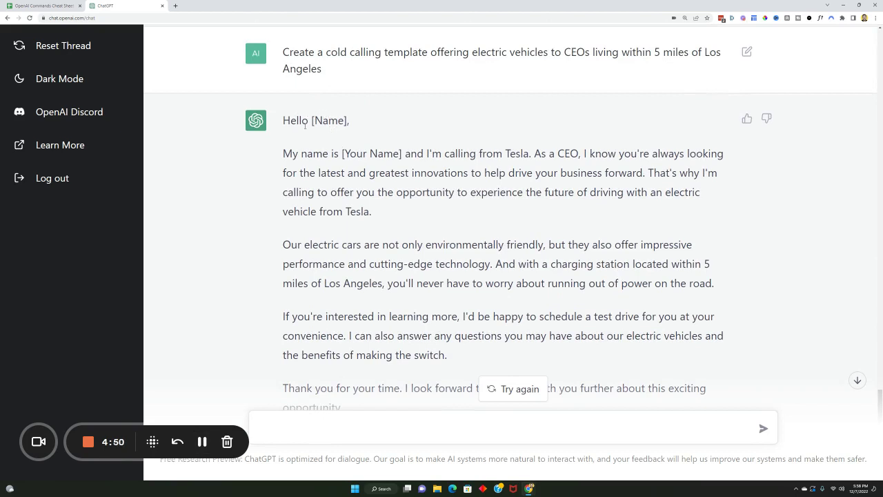
scroll(348, 137, "down", 3)
scroll(586, 178, "up", 1)
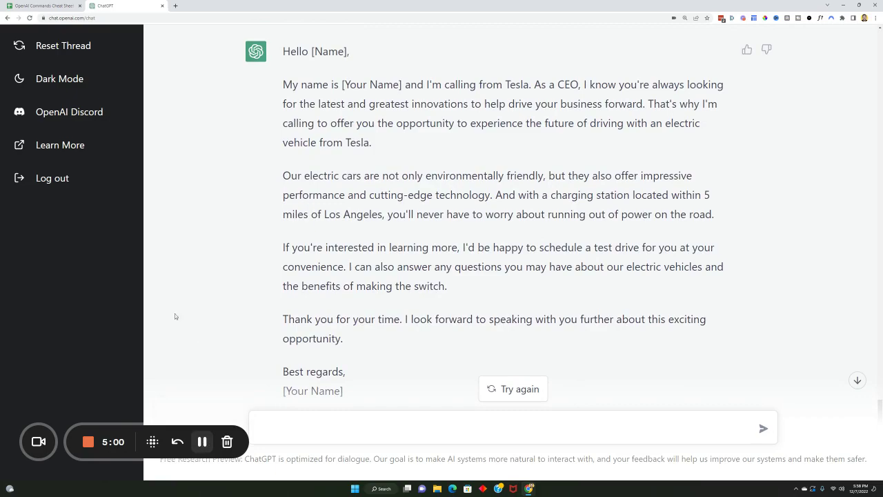
scroll(367, 281, "up", 15)
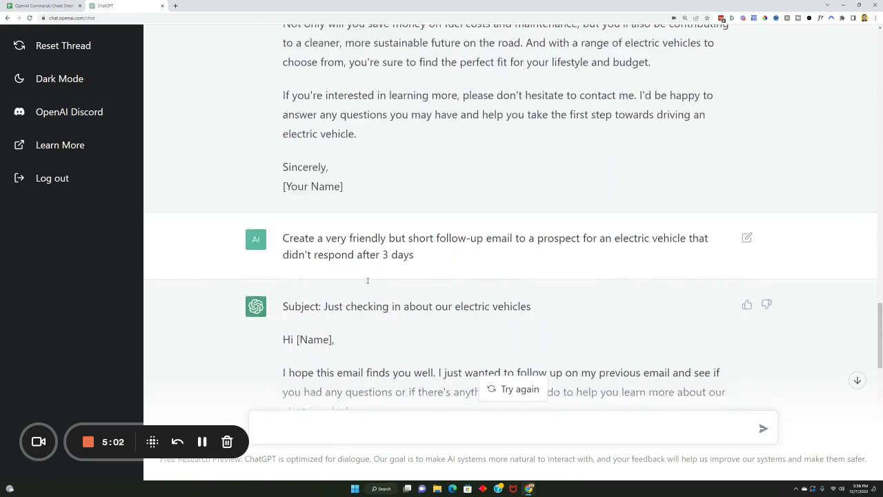
scroll(368, 282, "up", 5)
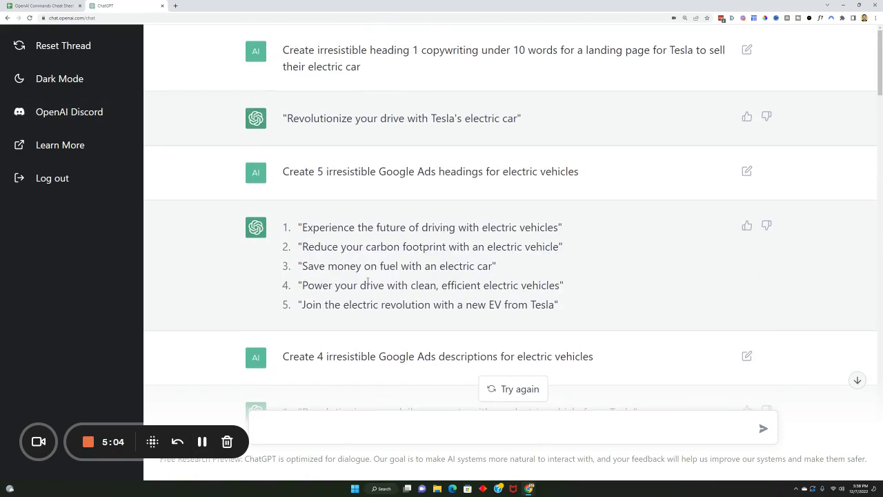